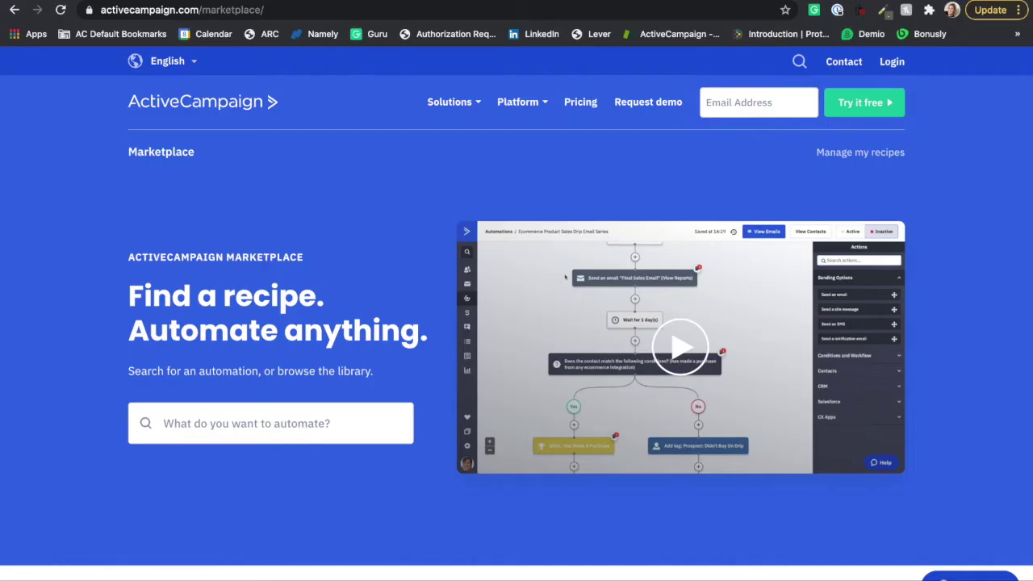
# - Scroll through the Marketplace recipe grid and jump ahead to the last page
pyautogui.scroll(-3, 1022, 472)
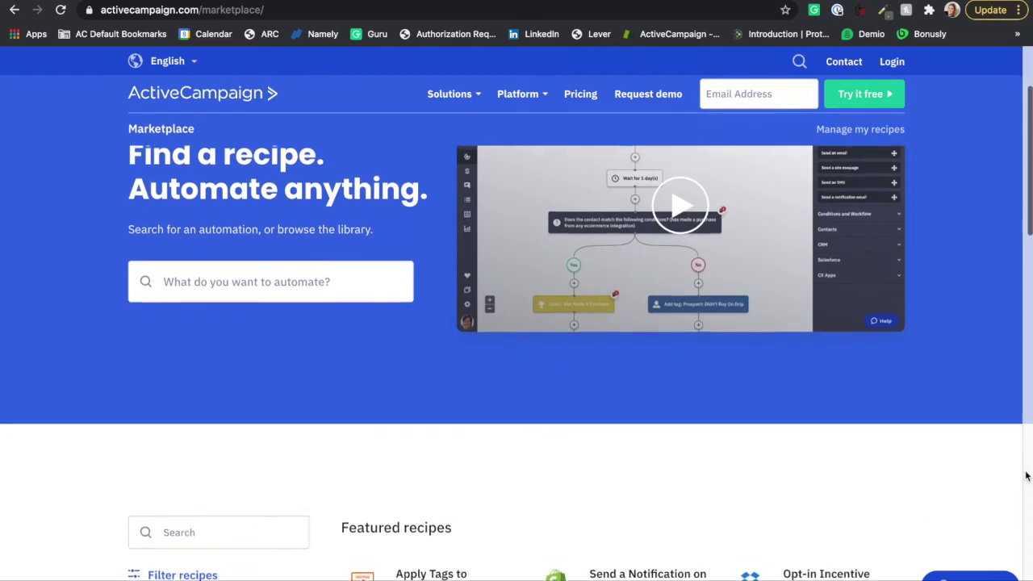
pyautogui.scroll(-5, 1027, 476)
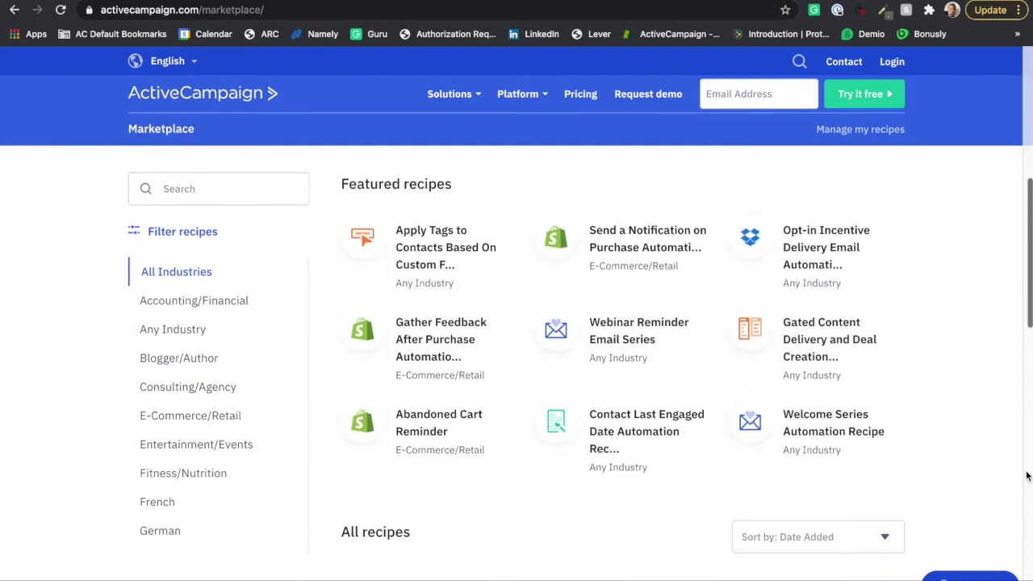
pyautogui.scroll(-4, 1027, 476)
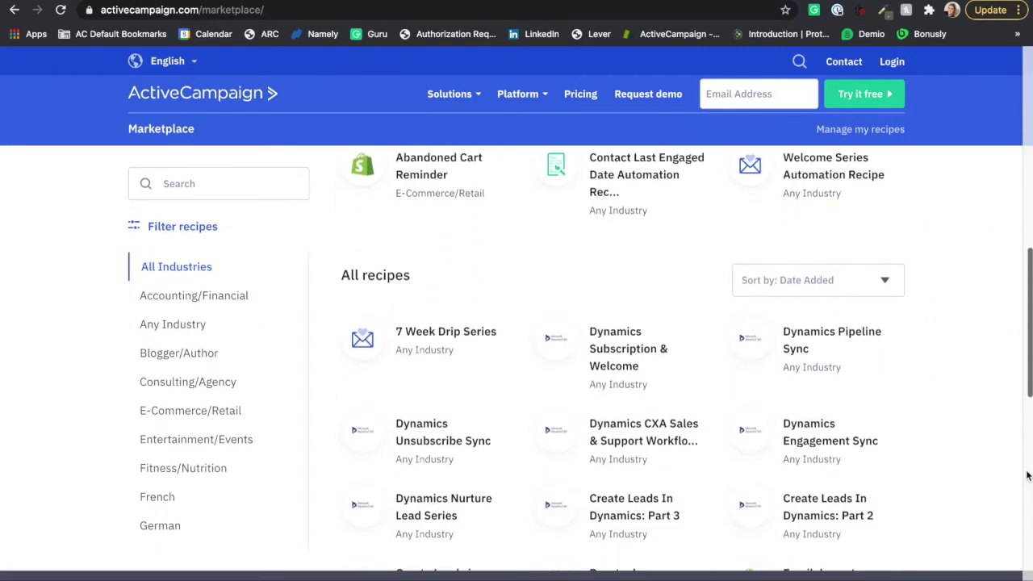
pyautogui.scroll(-5, 1027, 476)
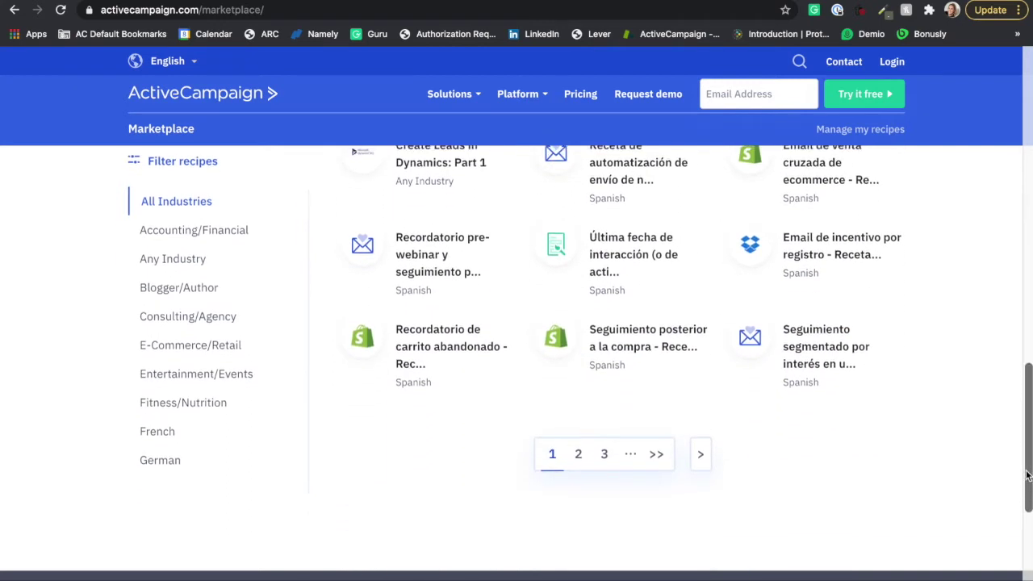
pyautogui.click(658, 434)
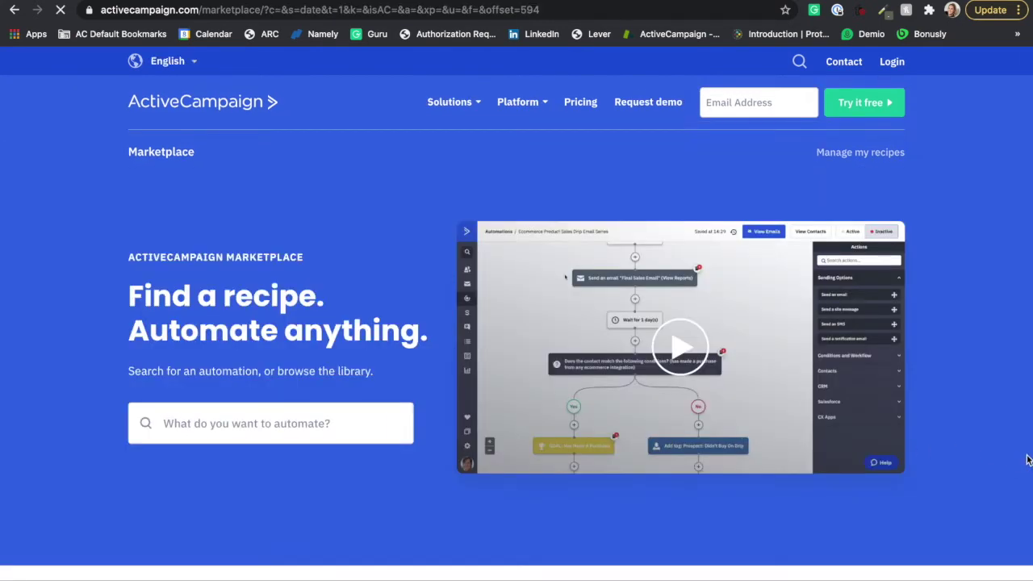
# - Browse the last page of recipes and review the Welcome Series recipe details
pyautogui.scroll(-5, 1027, 460)
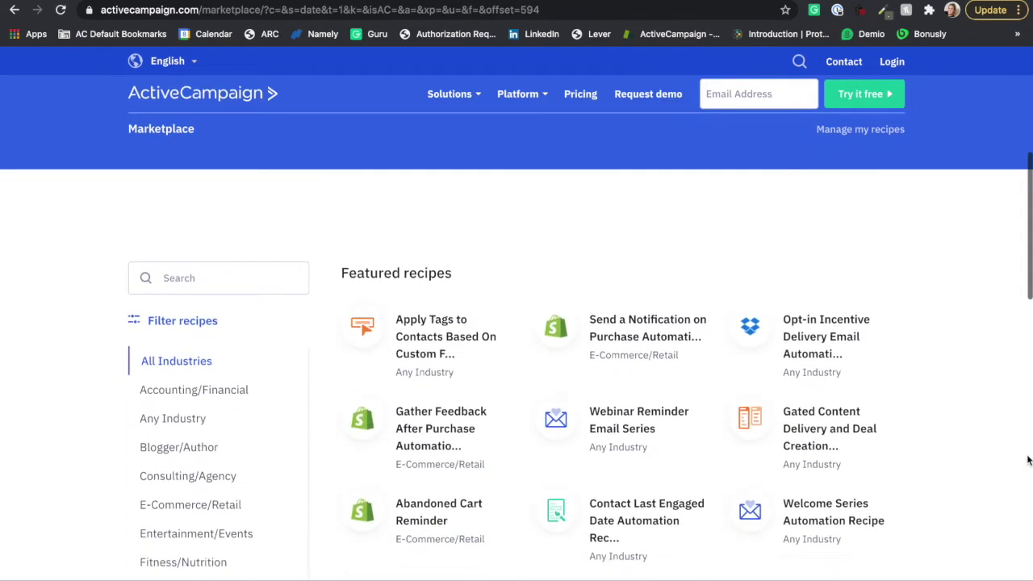
pyautogui.scroll(-6, 1027, 459)
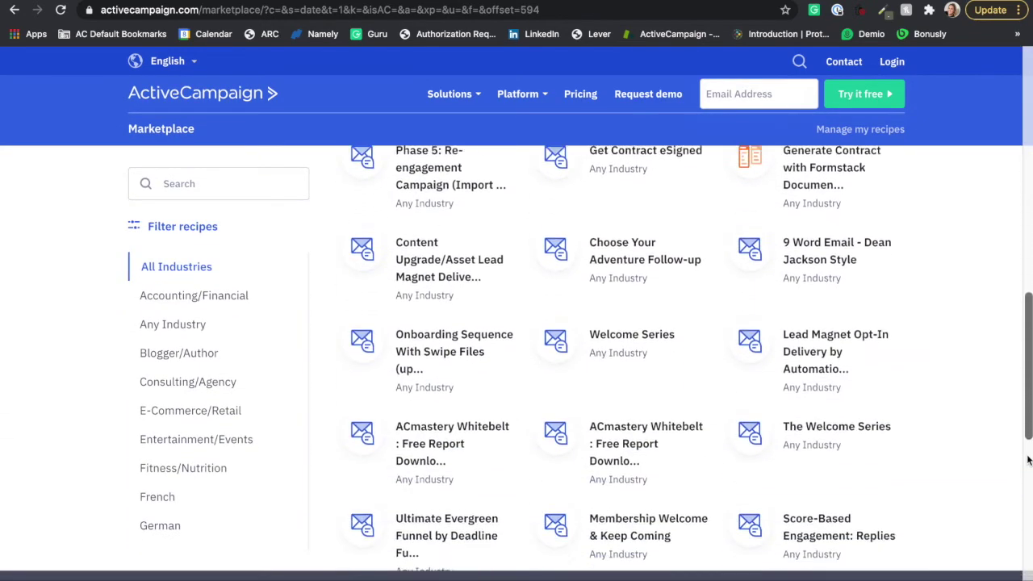
pyautogui.scroll(-4, 1027, 460)
pyautogui.scroll(2, 1027, 460)
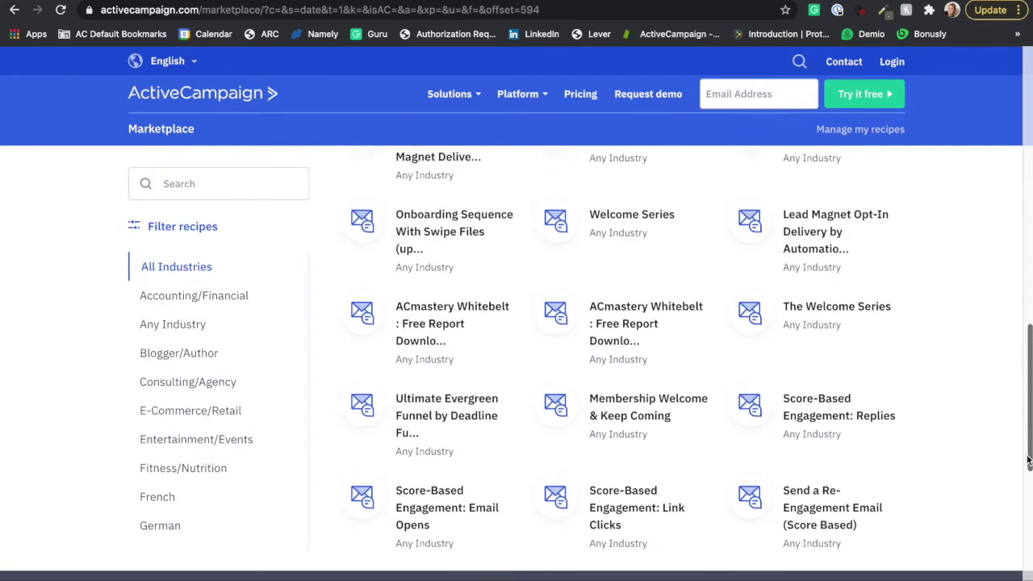
pyautogui.scroll(2, 1027, 460)
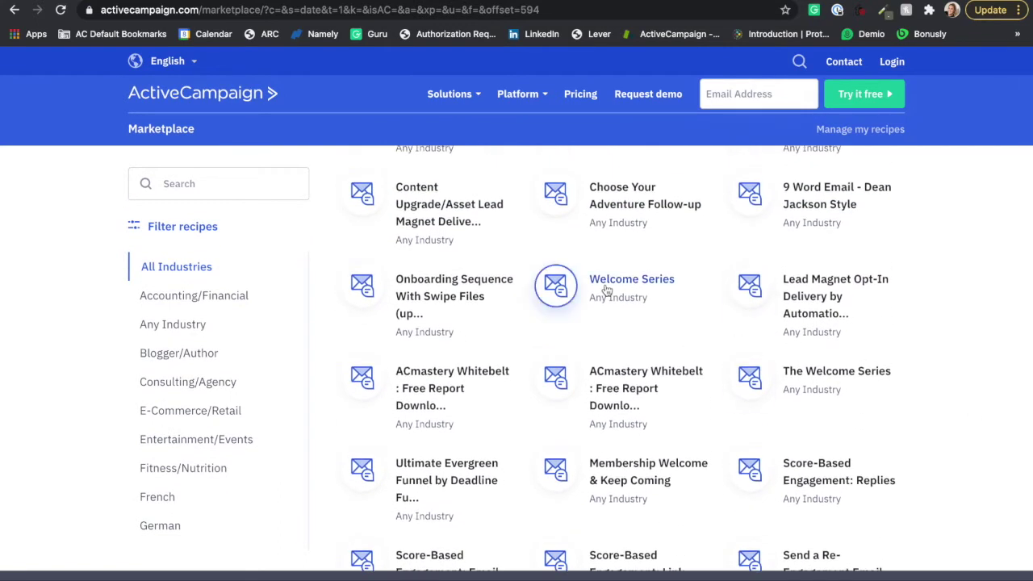
pyautogui.click(606, 290)
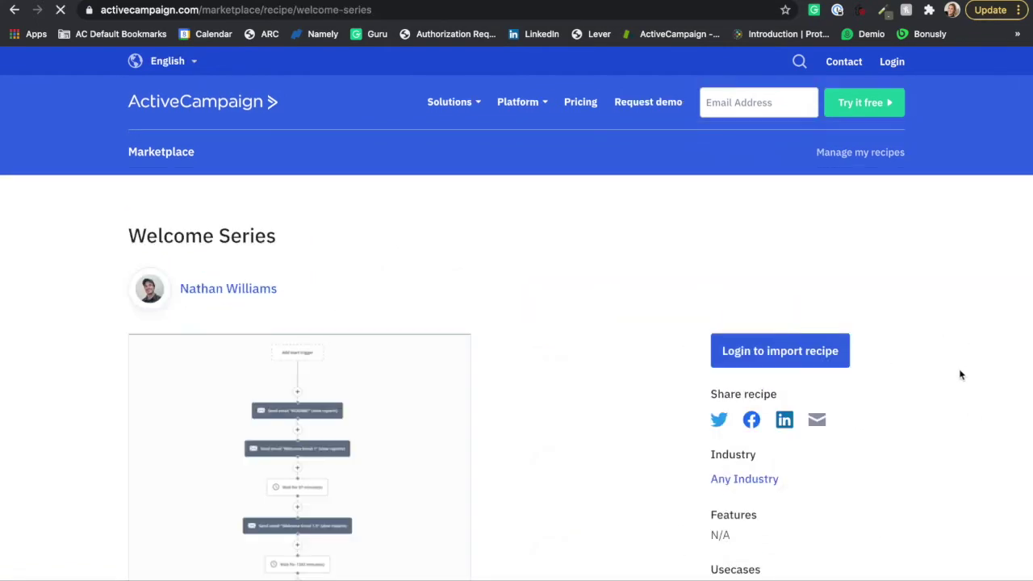
pyautogui.scroll(-3, 1031, 437)
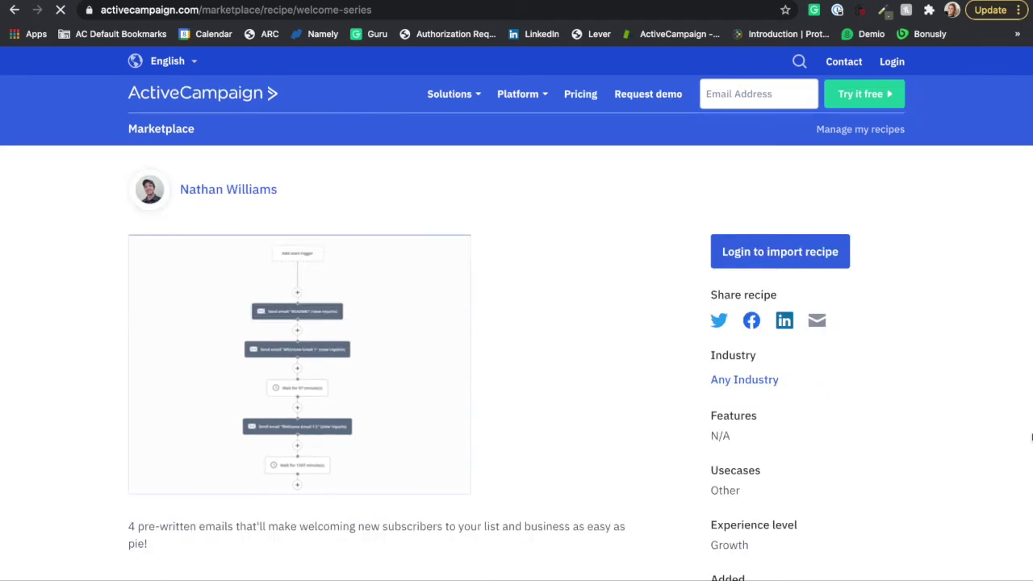
pyautogui.scroll(-2, 1031, 438)
pyautogui.scroll(5, 1031, 438)
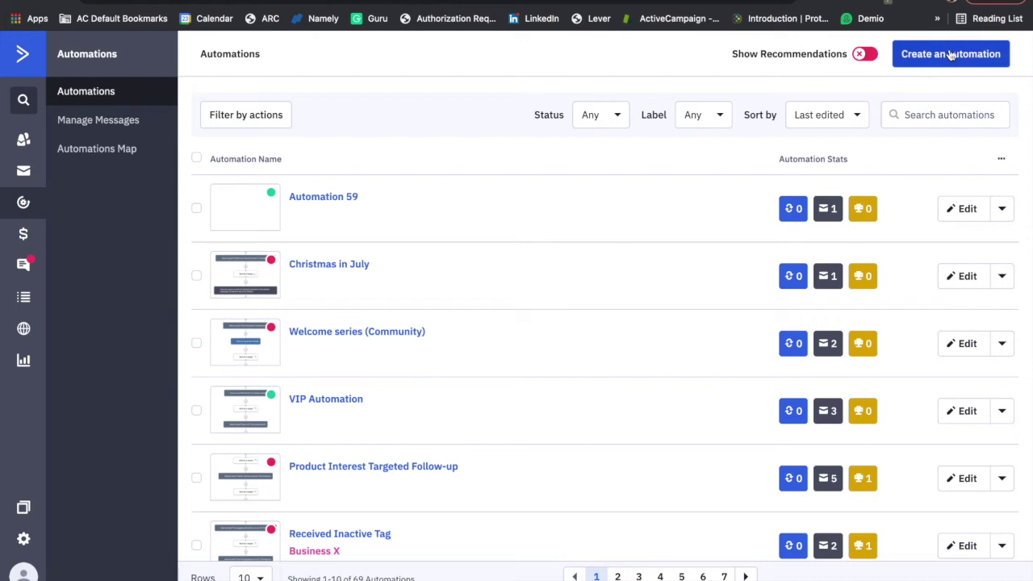
# - Create a new automation using Start from Scratch instead of a recipe, giving draft Automation 60
pyautogui.click(950, 54)
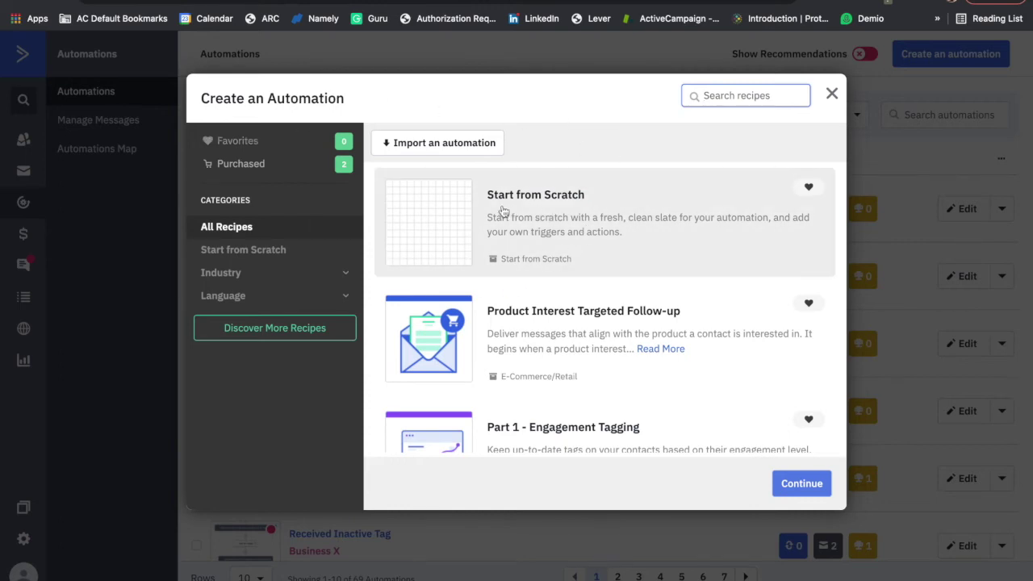
pyautogui.scroll(-2, 580, 268)
pyautogui.scroll(-5, 580, 269)
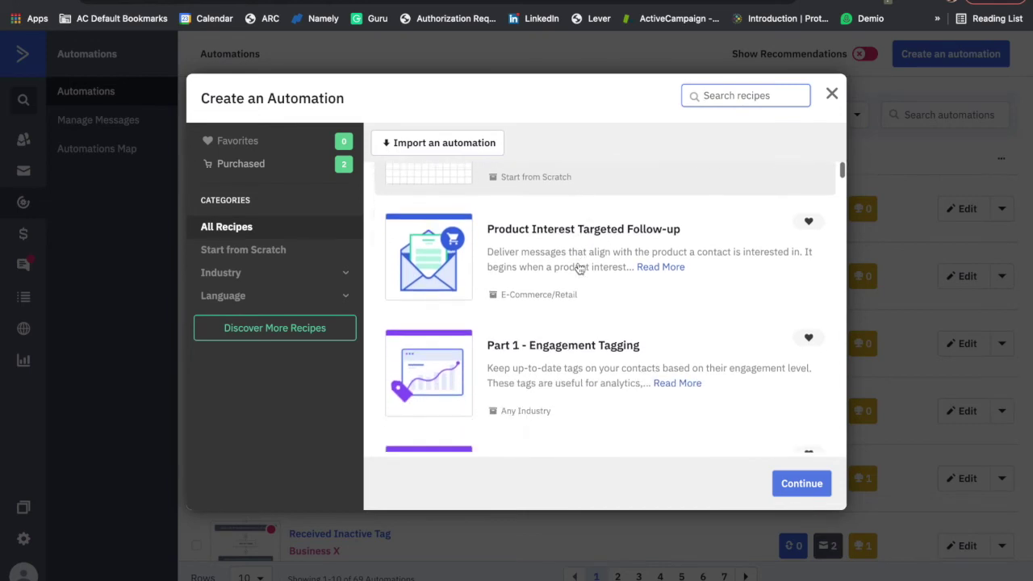
pyautogui.scroll(-6, 579, 269)
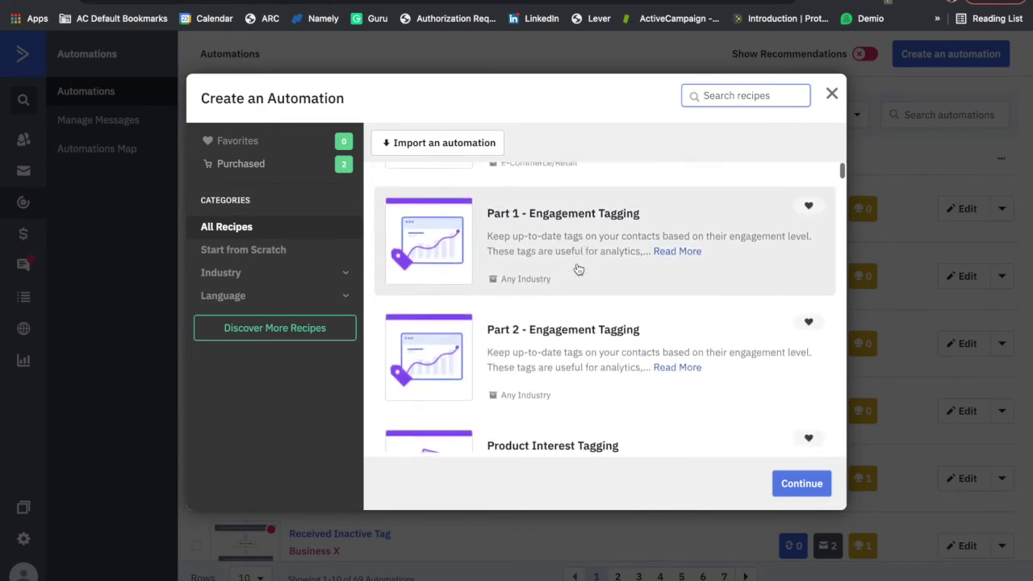
pyautogui.scroll(-7, 577, 269)
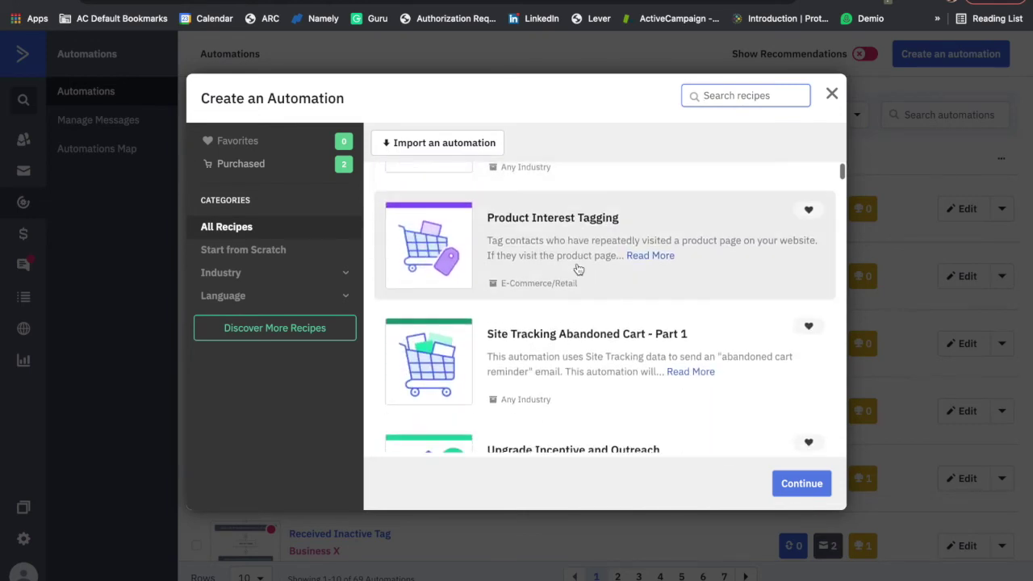
pyautogui.scroll(-7, 578, 269)
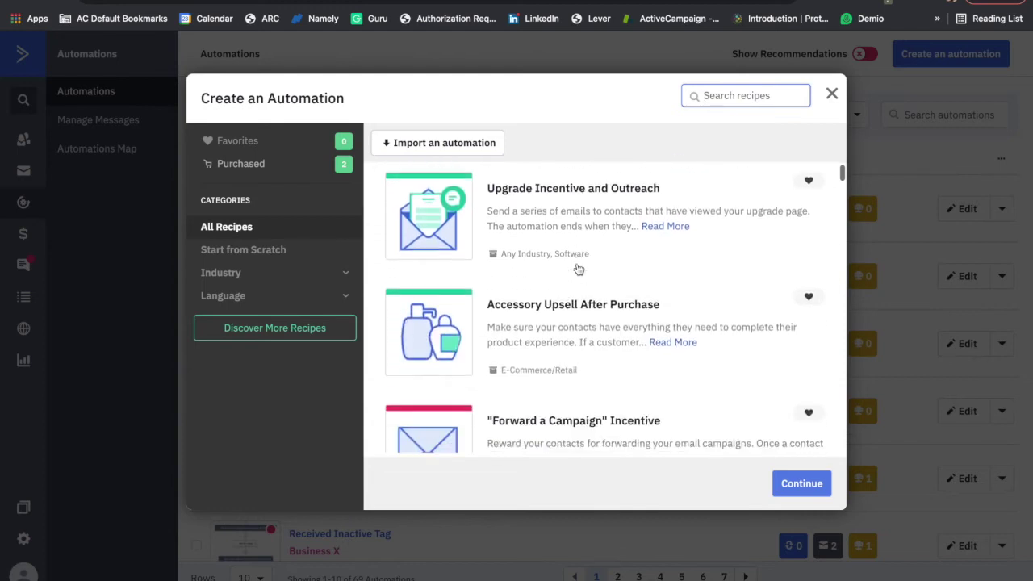
pyautogui.scroll(20, 577, 268)
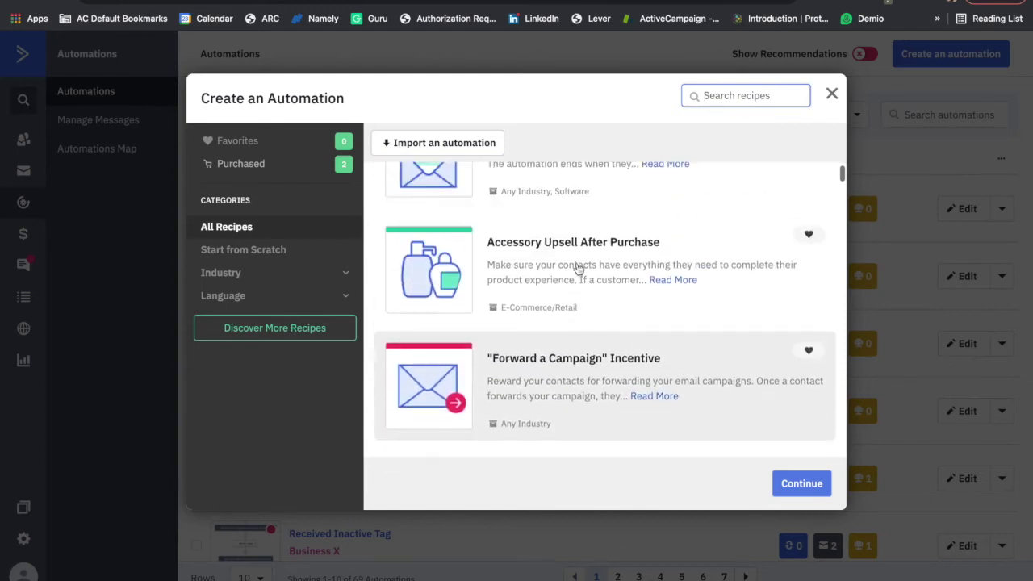
pyautogui.click(577, 268)
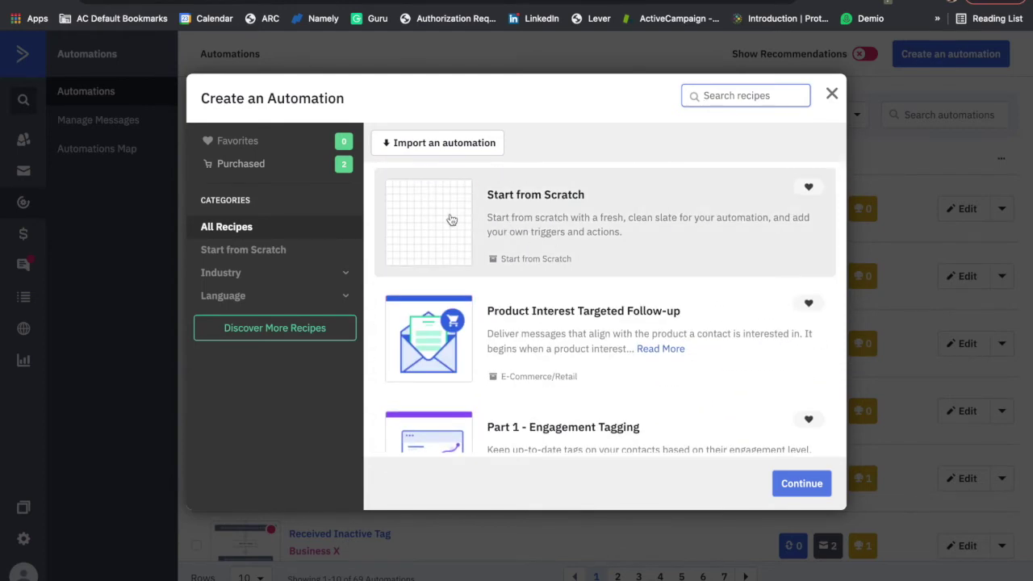
pyautogui.click(811, 489)
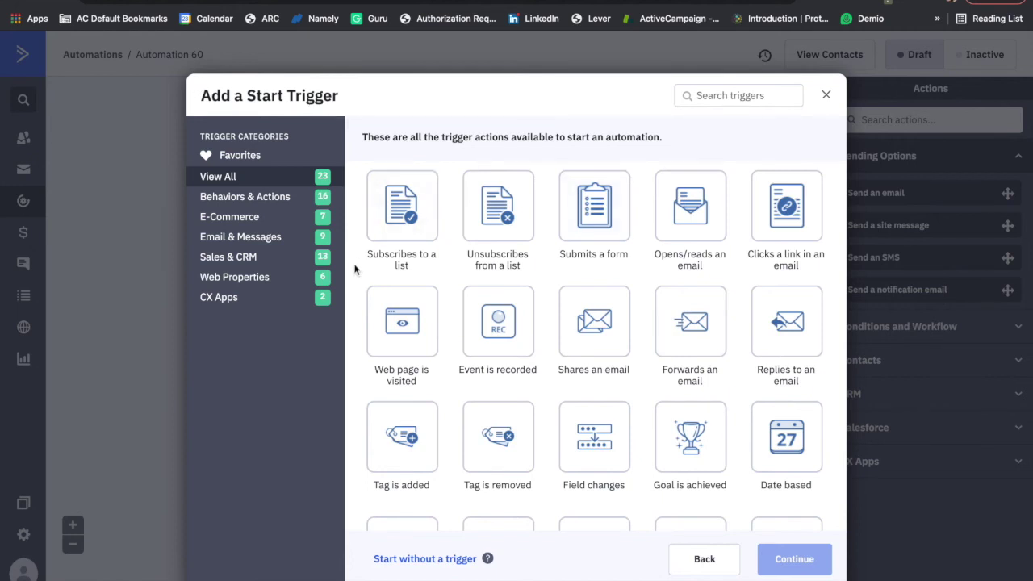
# - Review each trigger category: Behaviors & Actions, E-Commerce, Email & Messages, Sales & CRM, Web Properties, CX Apps, then View All
pyautogui.scroll(-2, 354, 269)
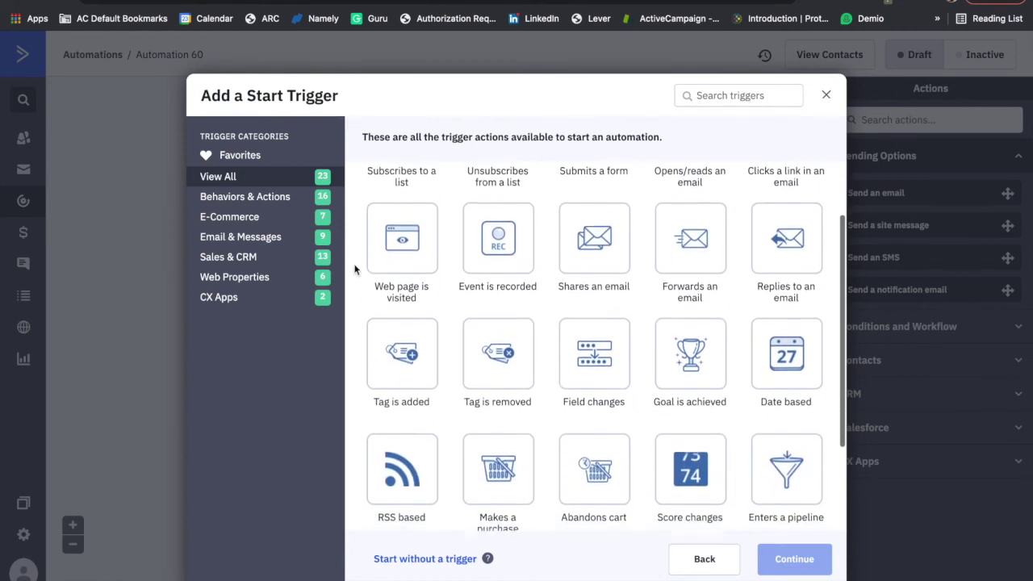
pyautogui.scroll(-1, 354, 270)
pyautogui.scroll(-2, 354, 269)
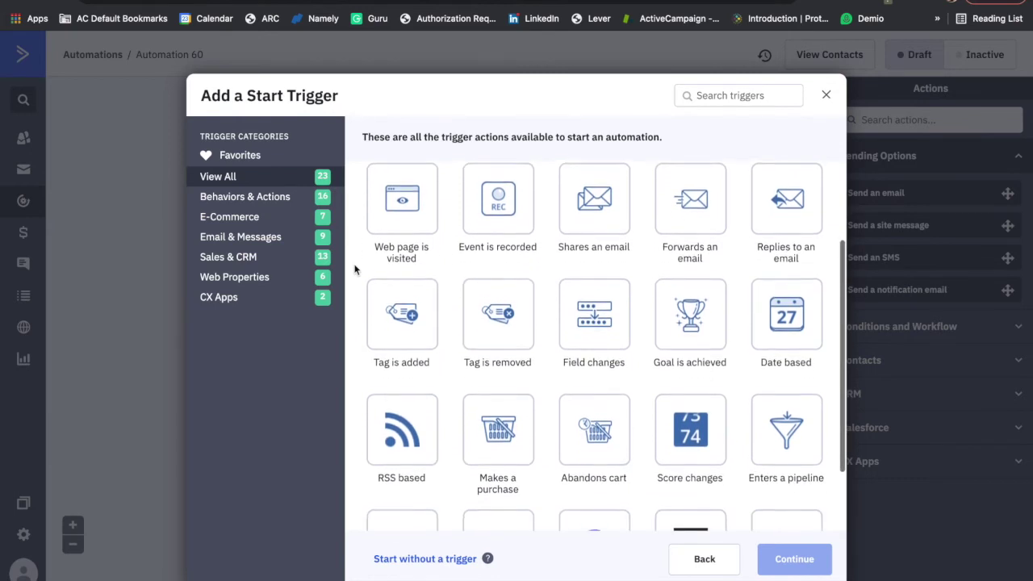
pyautogui.scroll(-1, 354, 270)
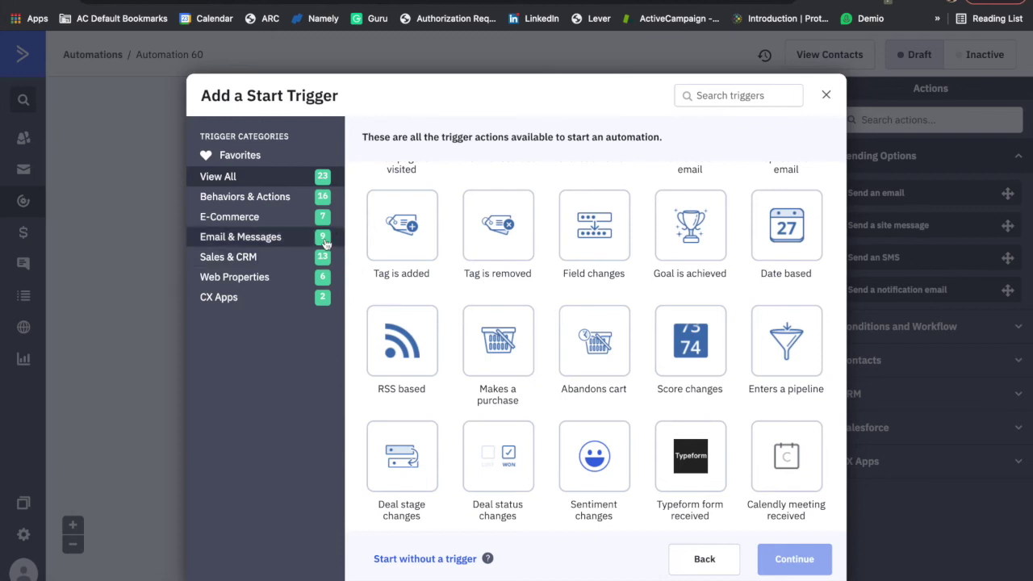
pyautogui.click(258, 201)
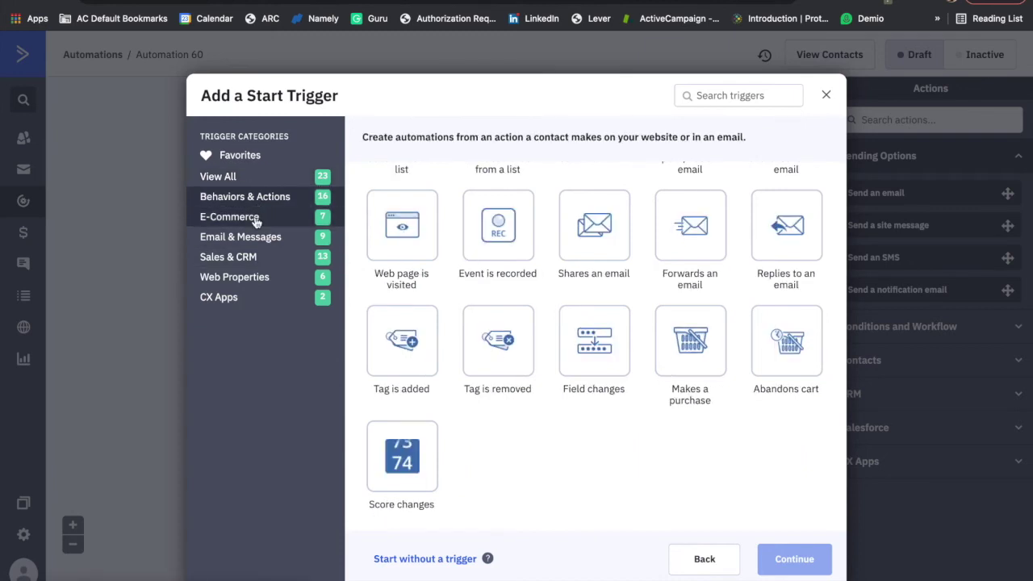
pyautogui.click(256, 220)
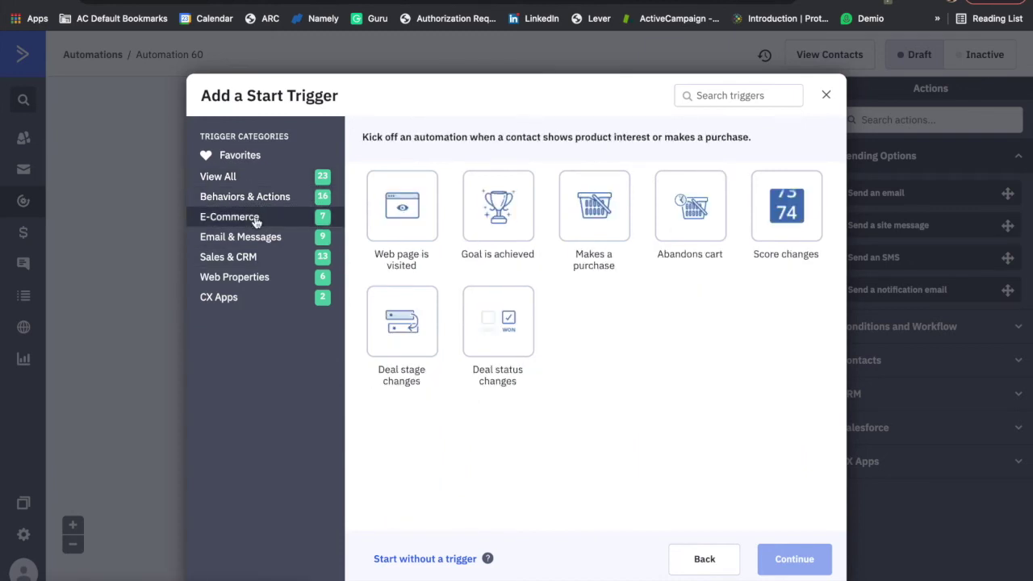
pyautogui.click(255, 239)
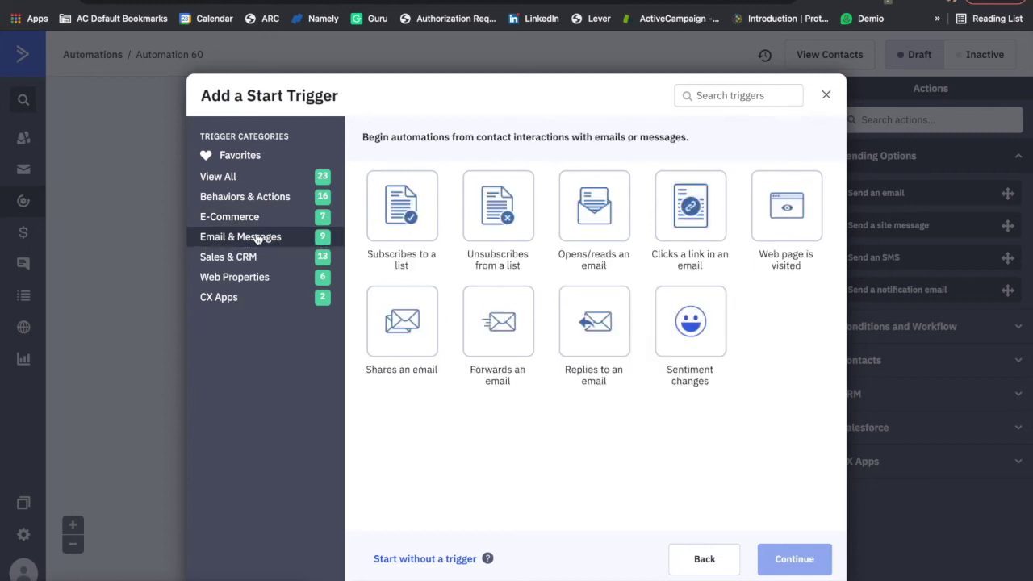
pyautogui.click(253, 258)
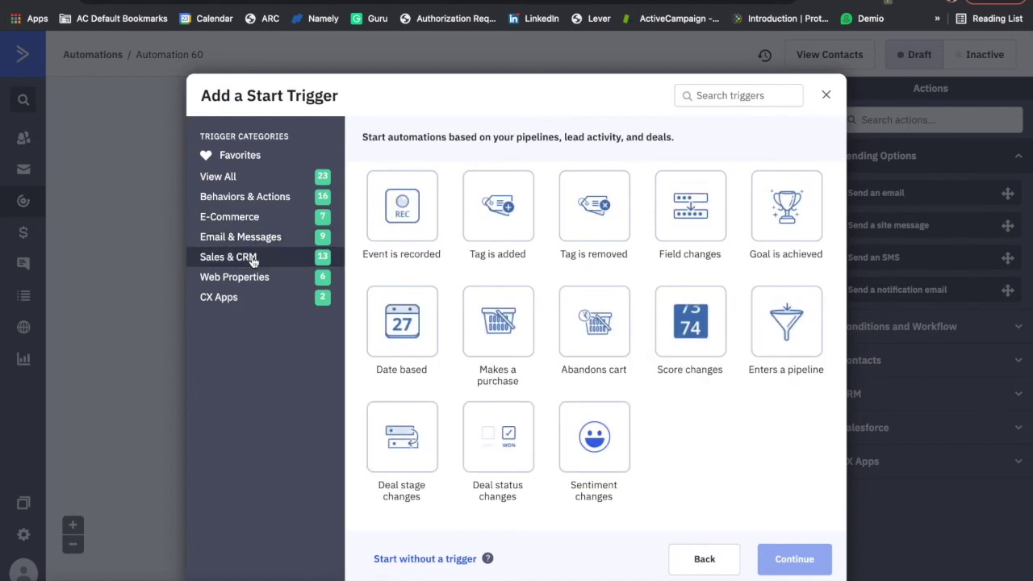
pyautogui.click(255, 278)
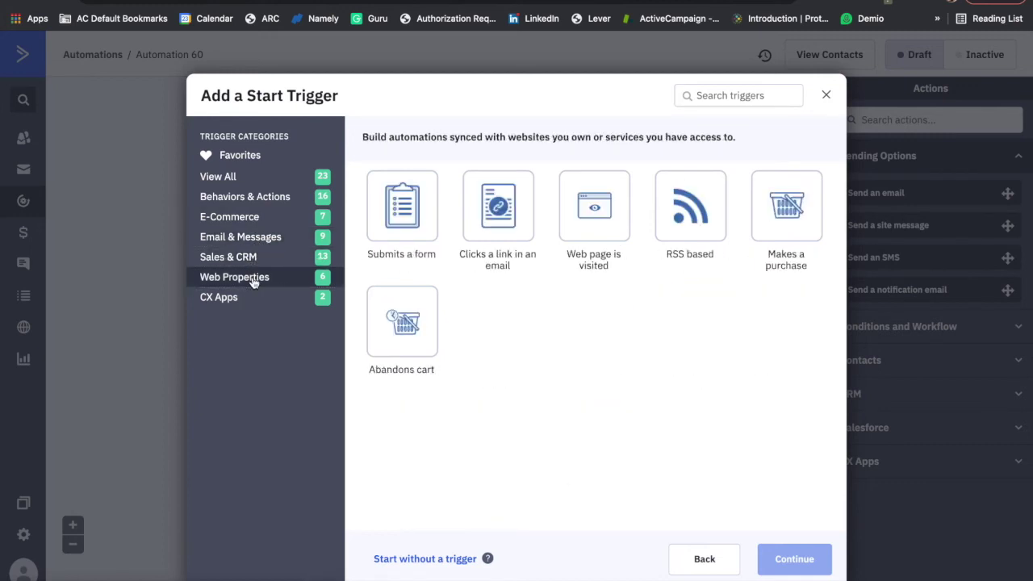
pyautogui.click(250, 299)
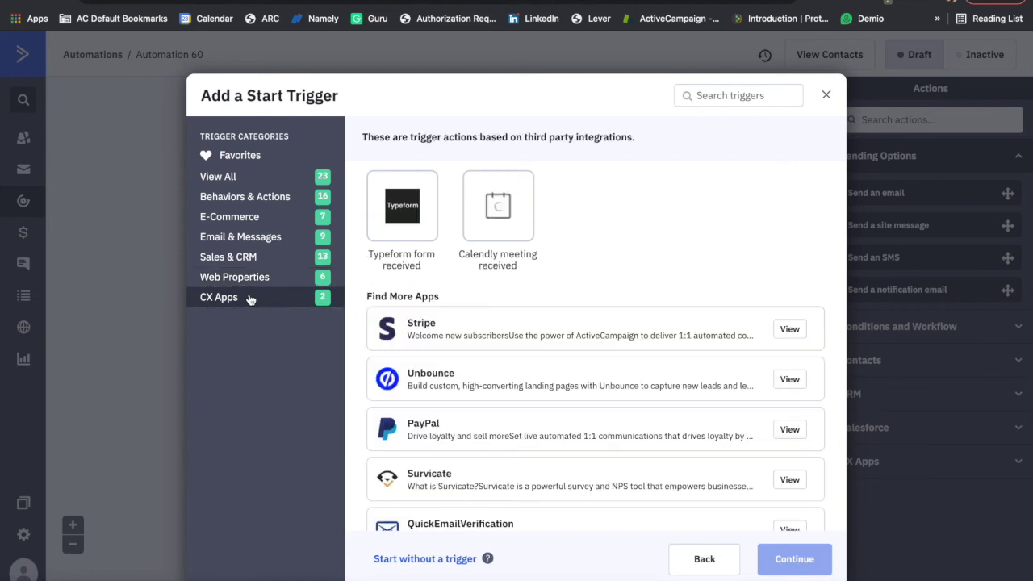
pyautogui.click(248, 181)
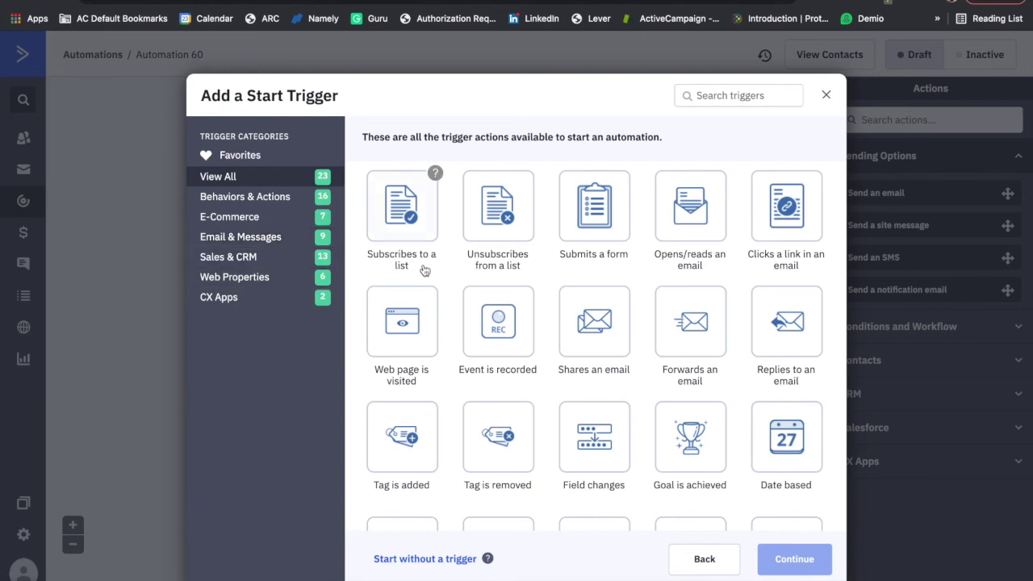
# - Set the 'Submits a form' trigger to the July Newsletter form, running Once
pyautogui.click(596, 215)
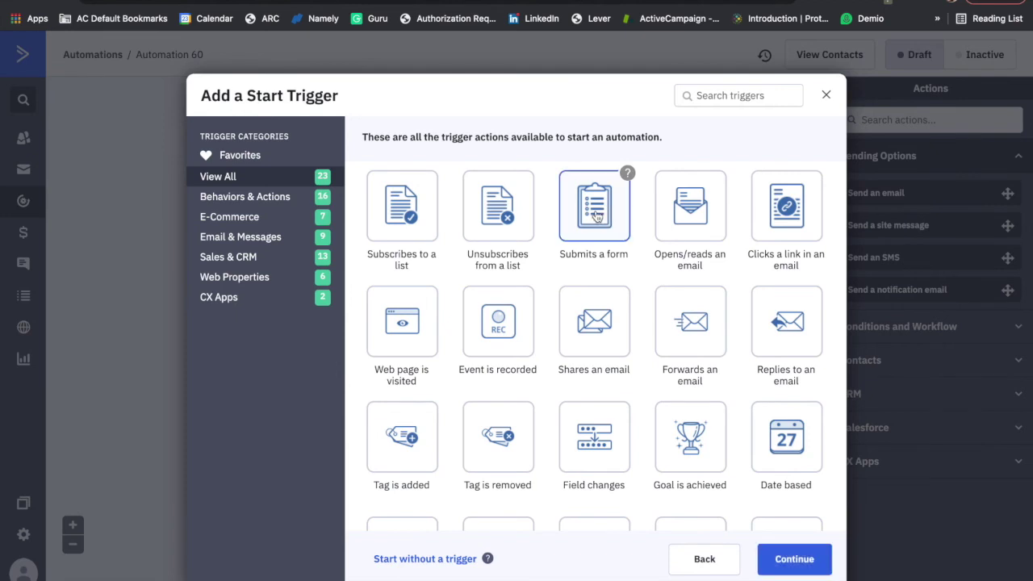
pyautogui.click(788, 567)
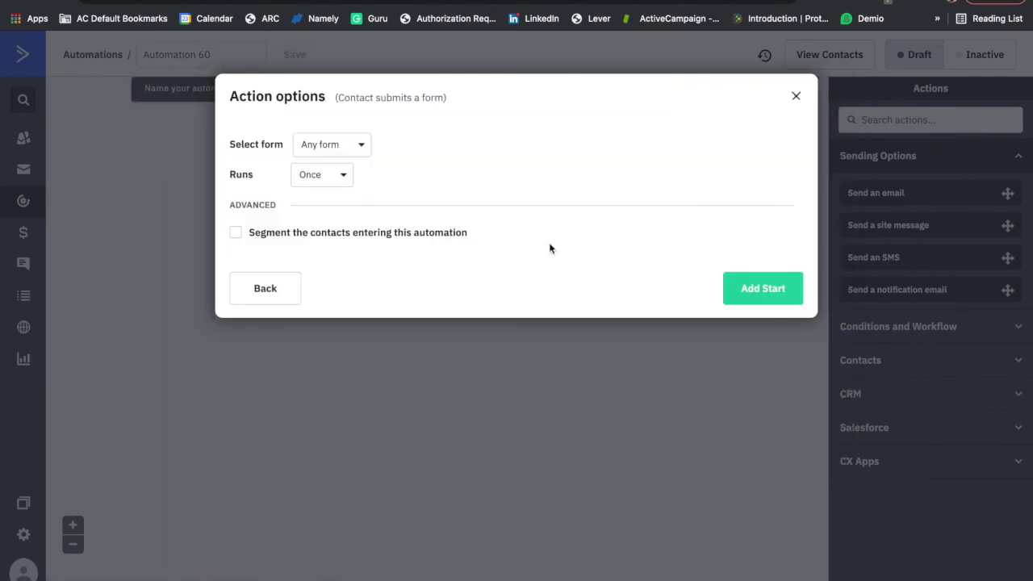
pyautogui.click(351, 149)
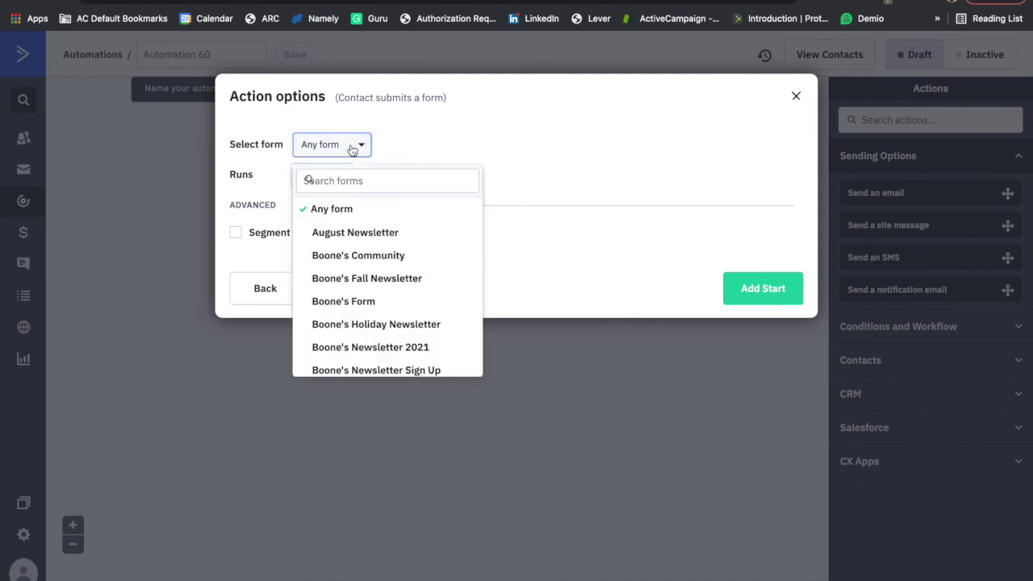
pyautogui.scroll(-1, 379, 302)
pyautogui.scroll(-5, 377, 303)
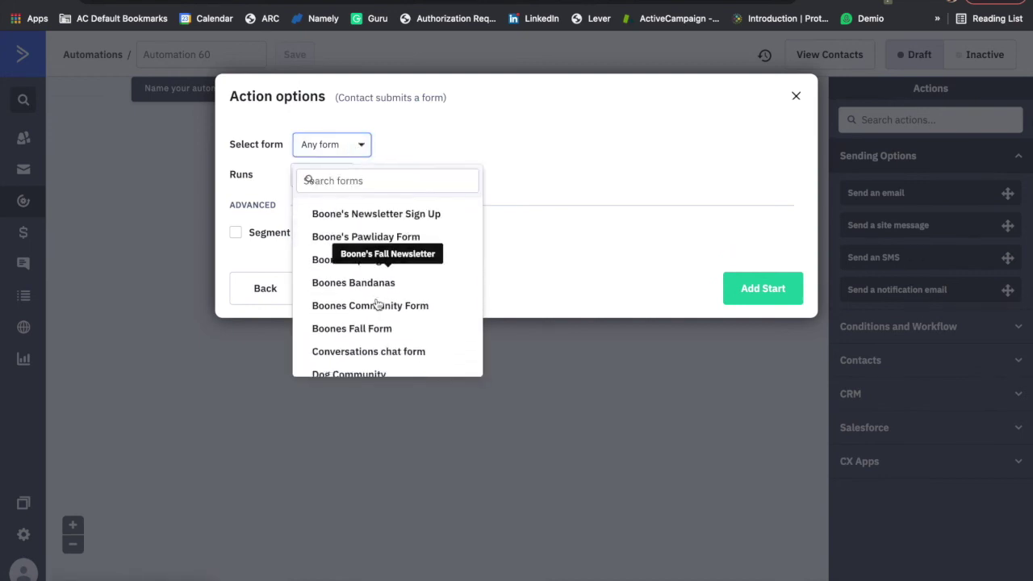
pyautogui.scroll(-5, 378, 304)
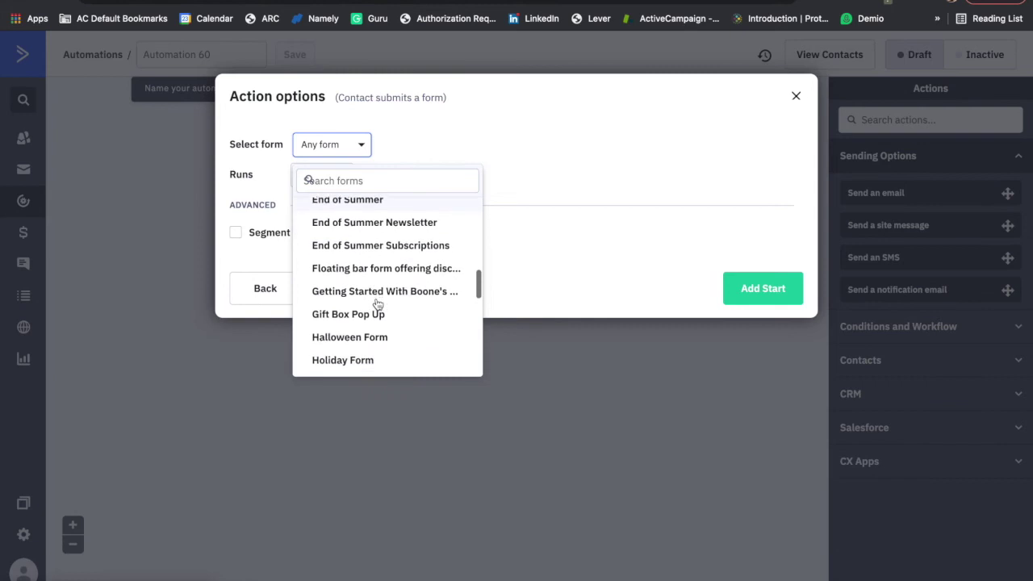
pyautogui.scroll(-2, 377, 303)
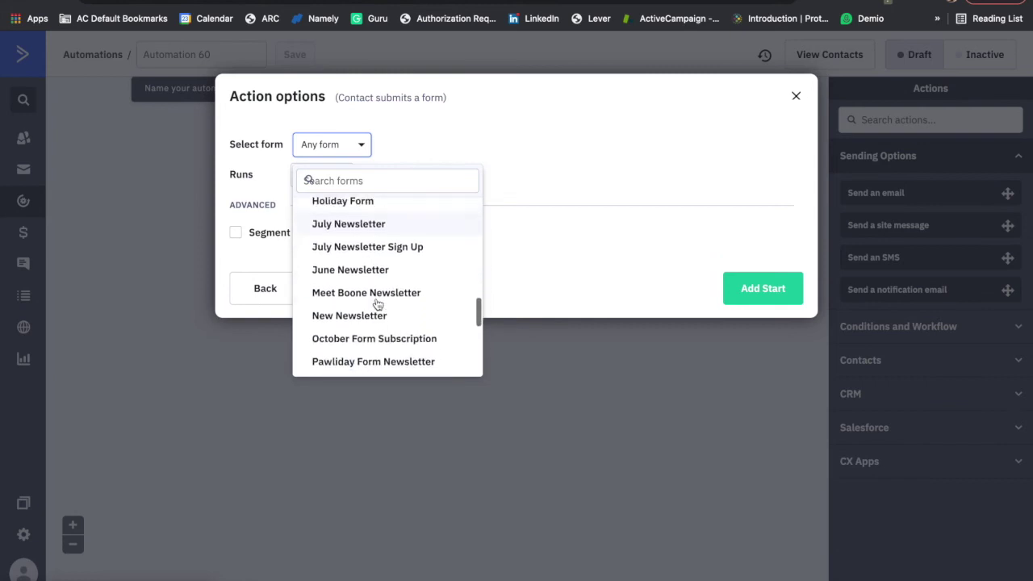
pyautogui.scroll(1, 377, 303)
pyautogui.click(349, 260)
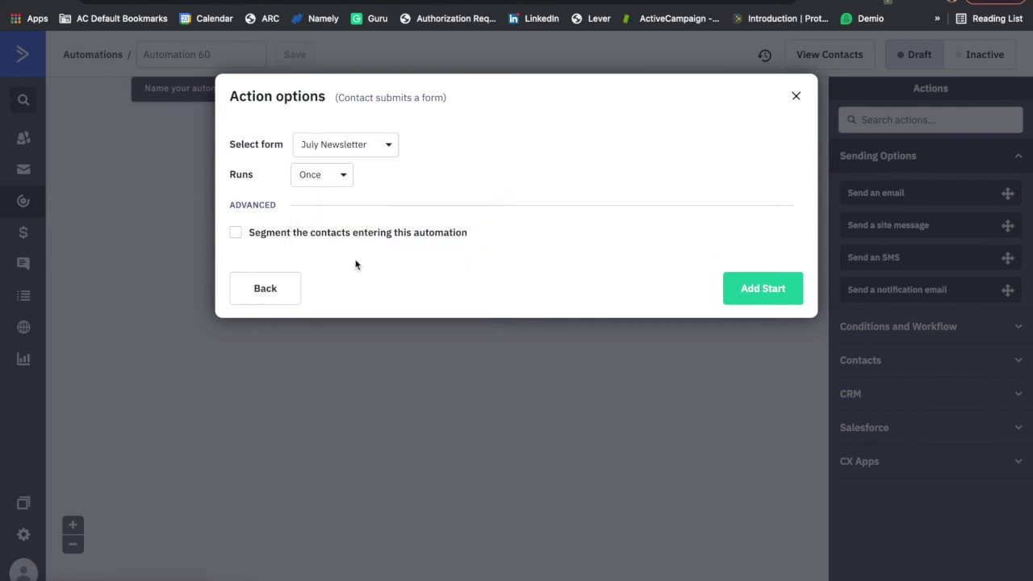
pyautogui.click(344, 177)
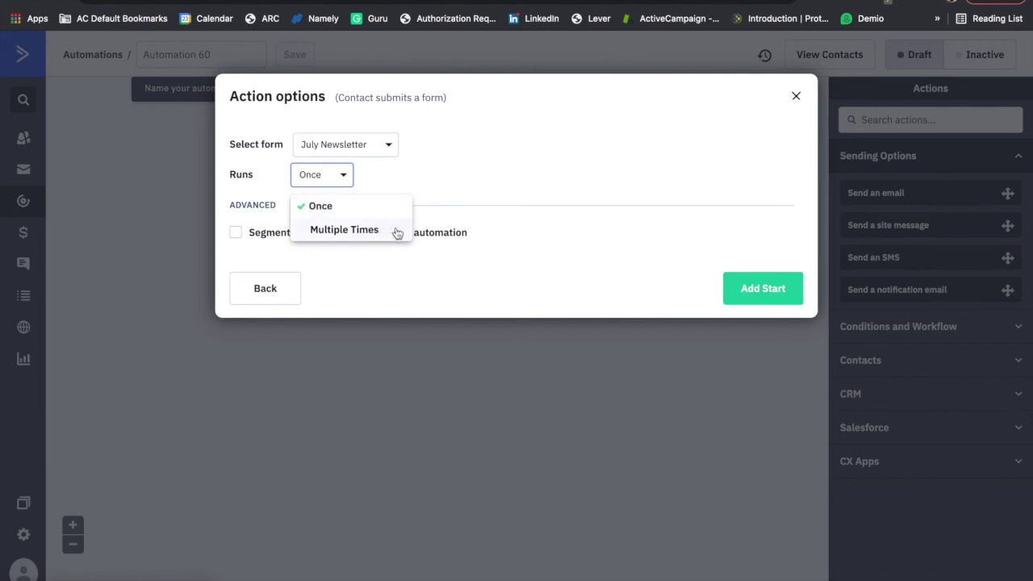
pyautogui.click(338, 211)
# - Add the form trigger as the start and browse the Conditions, Contacts and Deals action categories
pyautogui.click(758, 296)
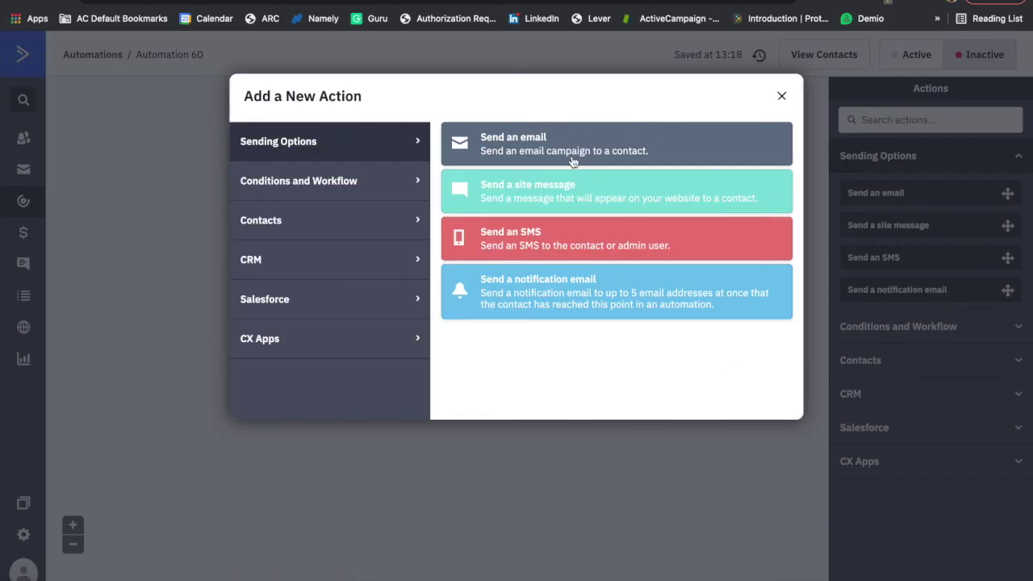
pyautogui.click(339, 183)
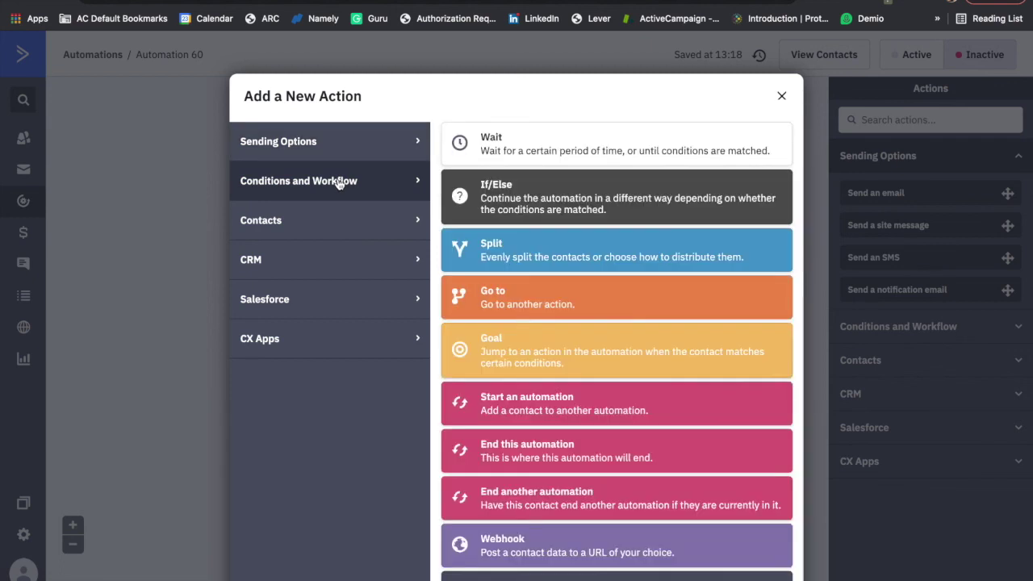
pyautogui.click(345, 230)
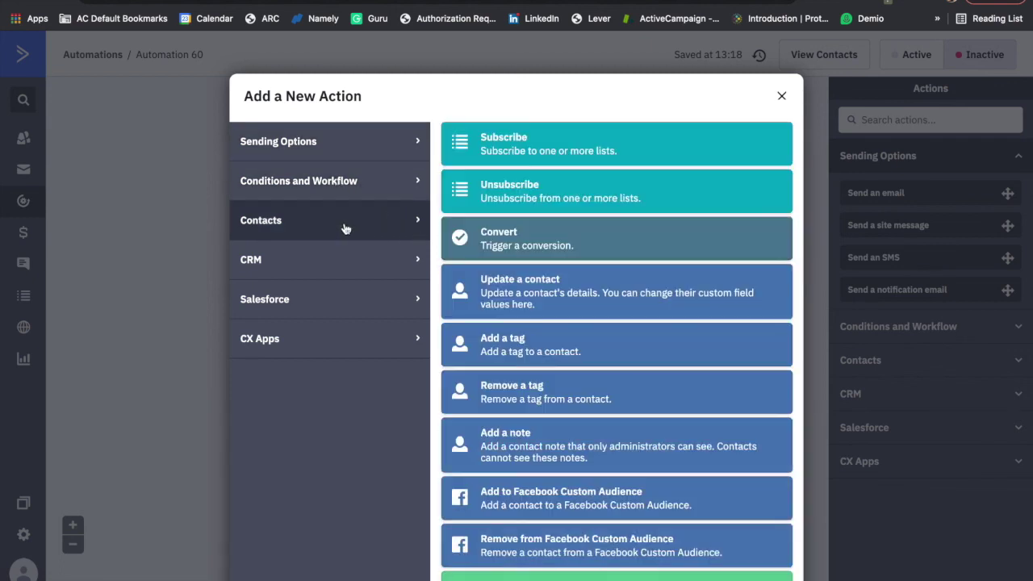
pyautogui.click(342, 267)
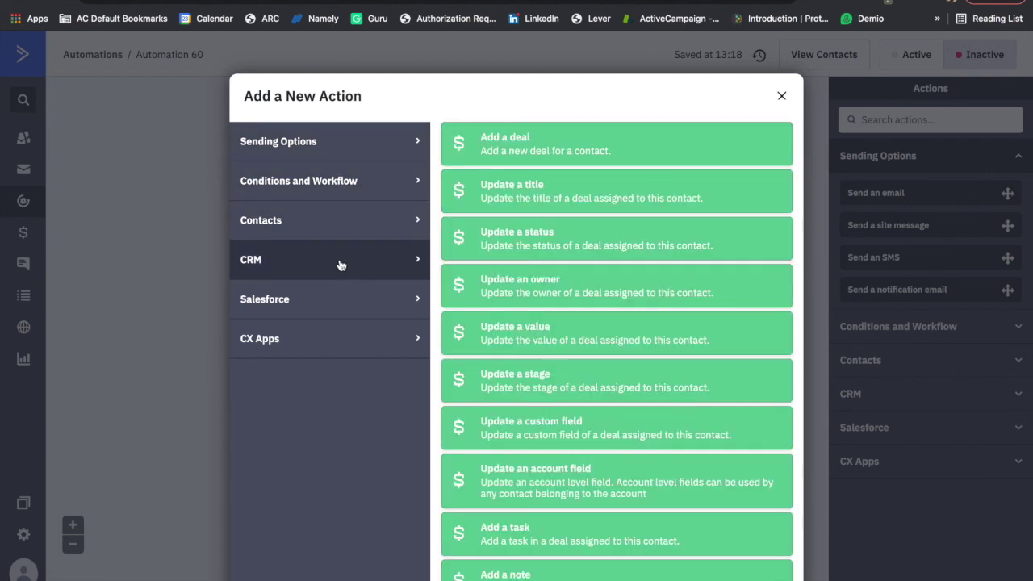
pyautogui.scroll(-5, 461, 286)
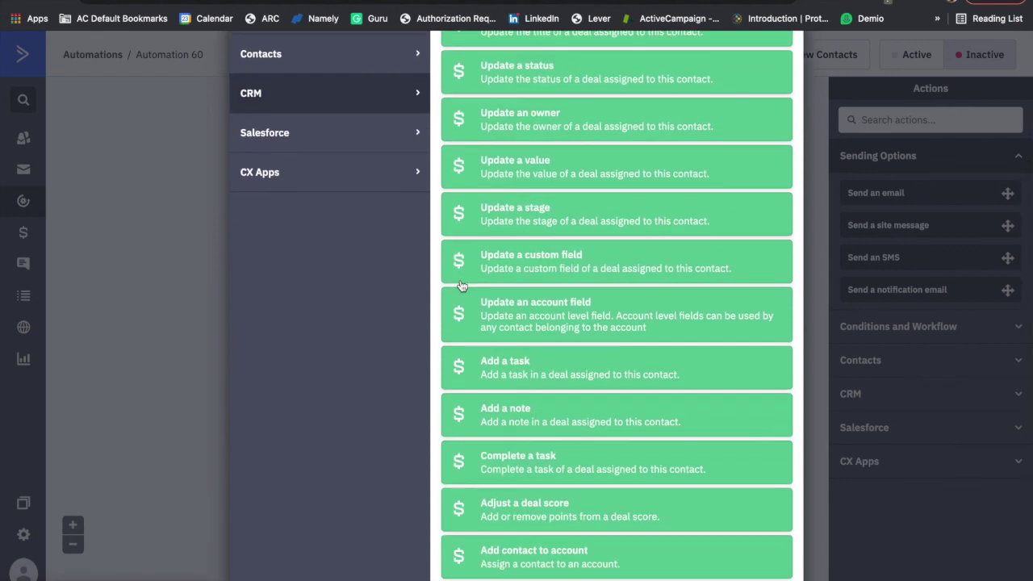
pyautogui.scroll(5, 461, 286)
# - Browse the Salesforce and third-party app actions, then close the picker without adding any action
pyautogui.click(260, 305)
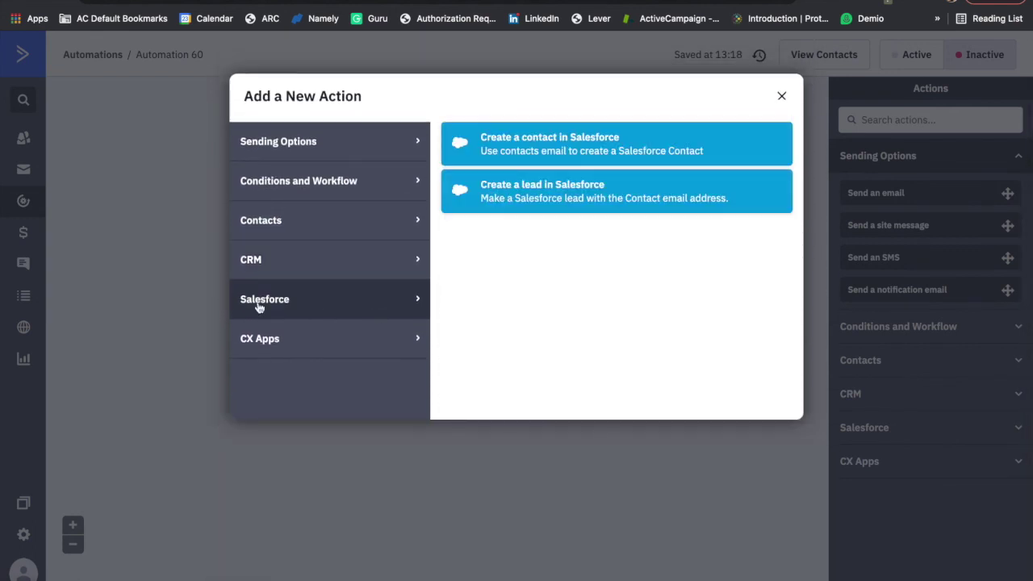
pyautogui.click(326, 340)
pyautogui.scroll(-10, 563, 296)
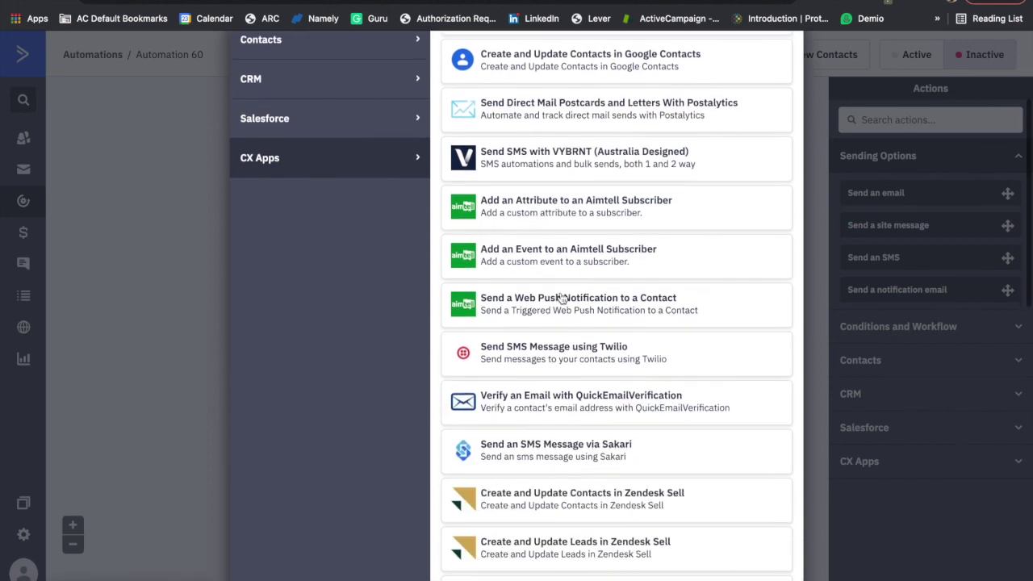
pyautogui.scroll(10, 563, 297)
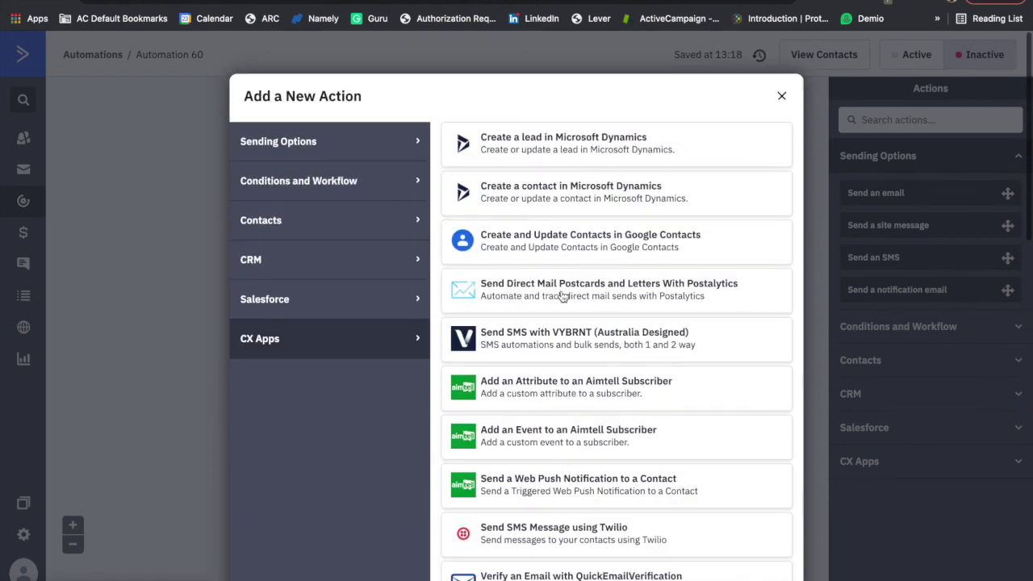
pyautogui.click(357, 182)
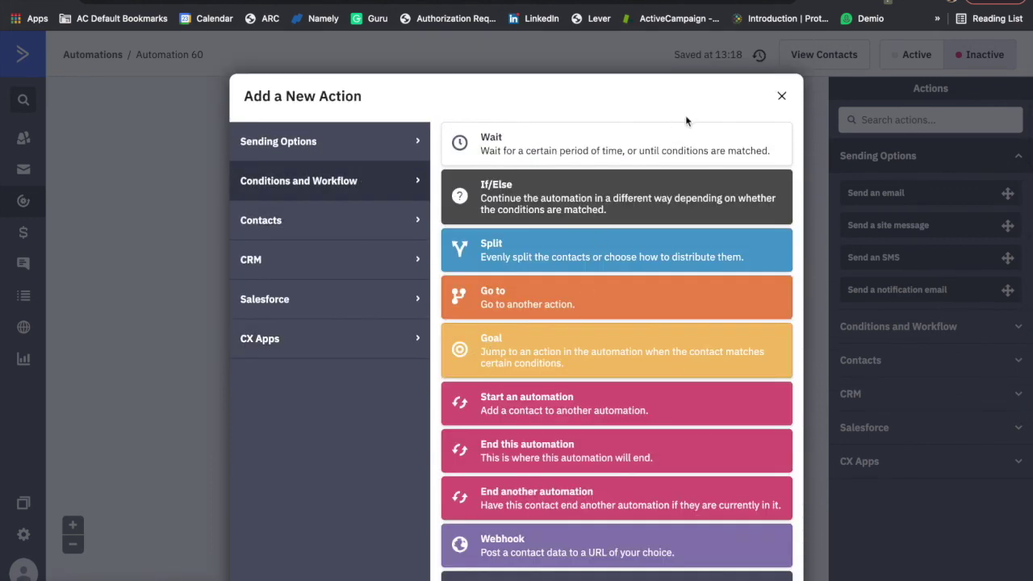
pyautogui.click(781, 98)
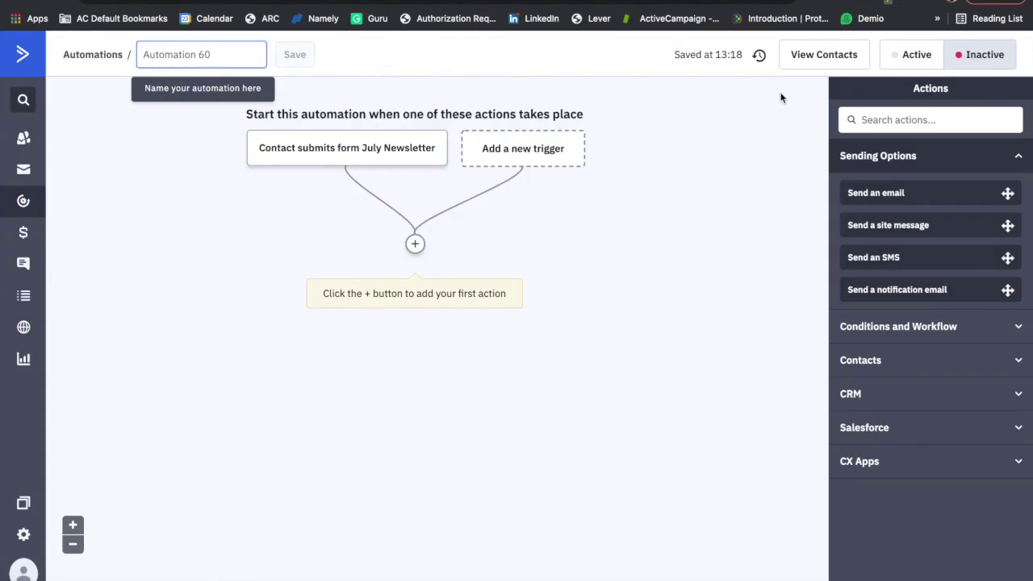